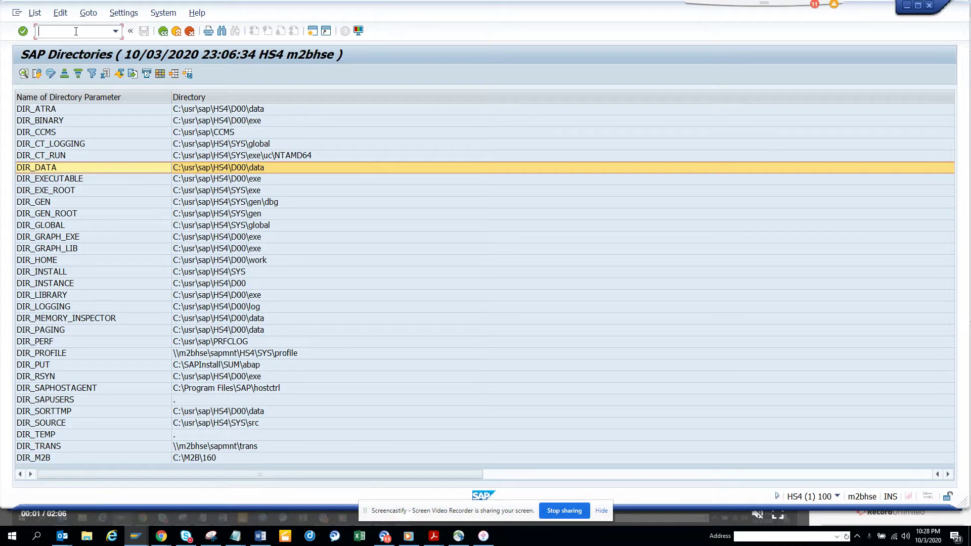
{"action": "type", "text": "/"}
{"action": "type", "text": "nal"}
{"action": "type", "text": "11"}
Run AL11 and list the files in DIR_DATA (C:\usr\sap\HS4\D00\data)
{"action": "key", "text": "Return"}
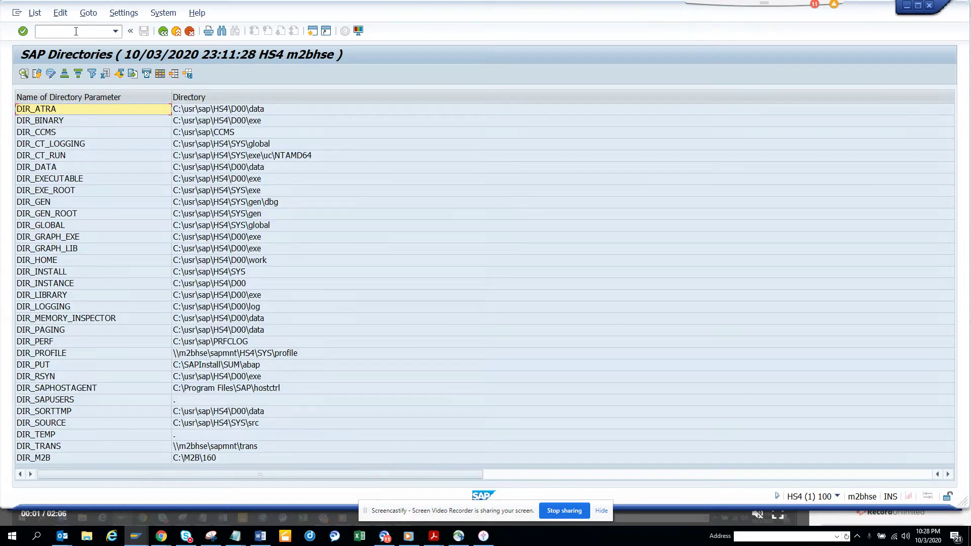
{"action": "double_click", "coordinate": [84, 165]}
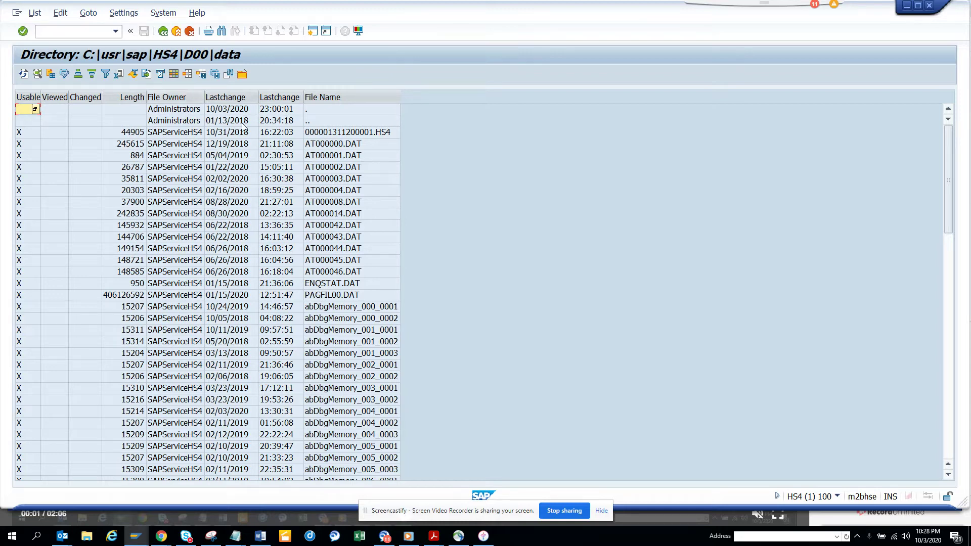
Open a new session, start CG3Y, and cancel its Download File dialog
{"action": "left_click", "coordinate": [314, 34]}
{"action": "type", "text": "cg3"}
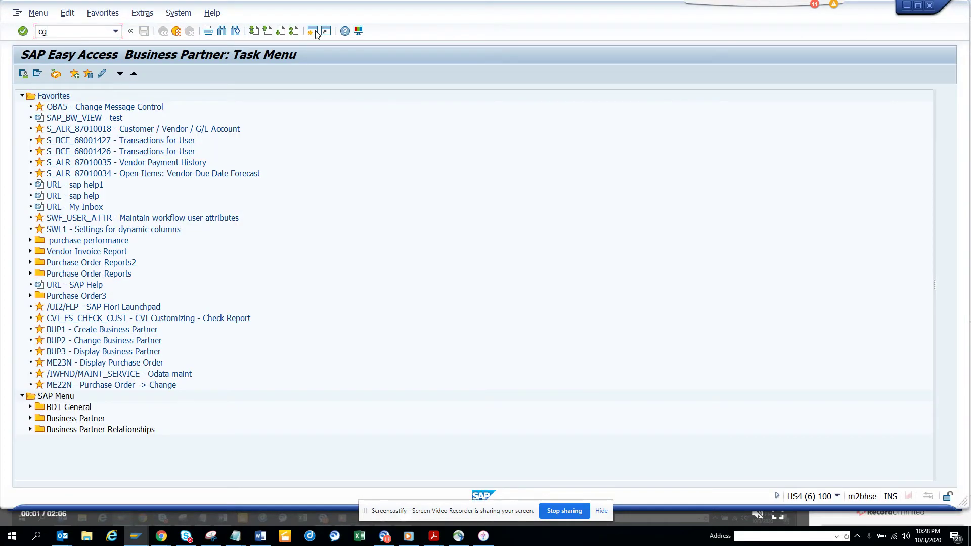
{"action": "type", "text": "y"}
{"action": "key", "text": "Return"}
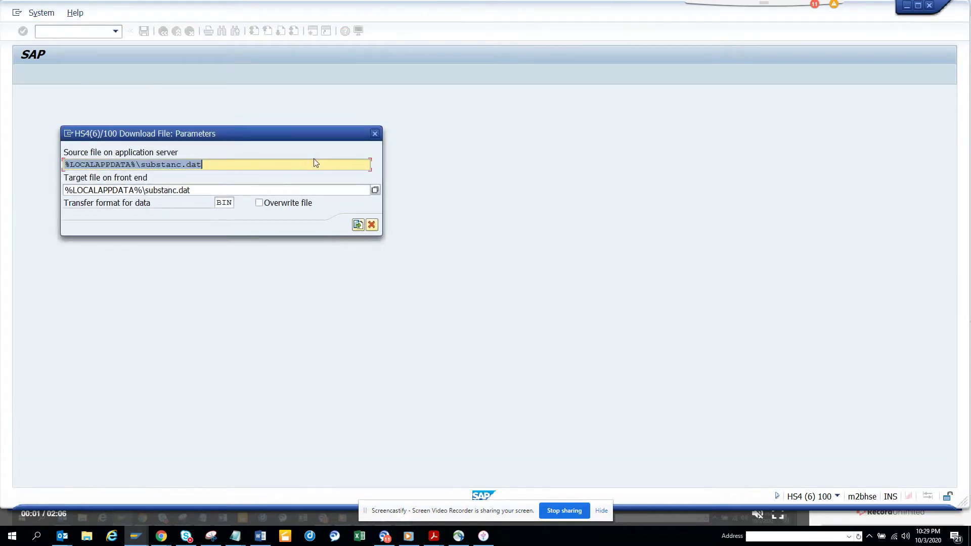
{"action": "left_click", "coordinate": [314, 165]}
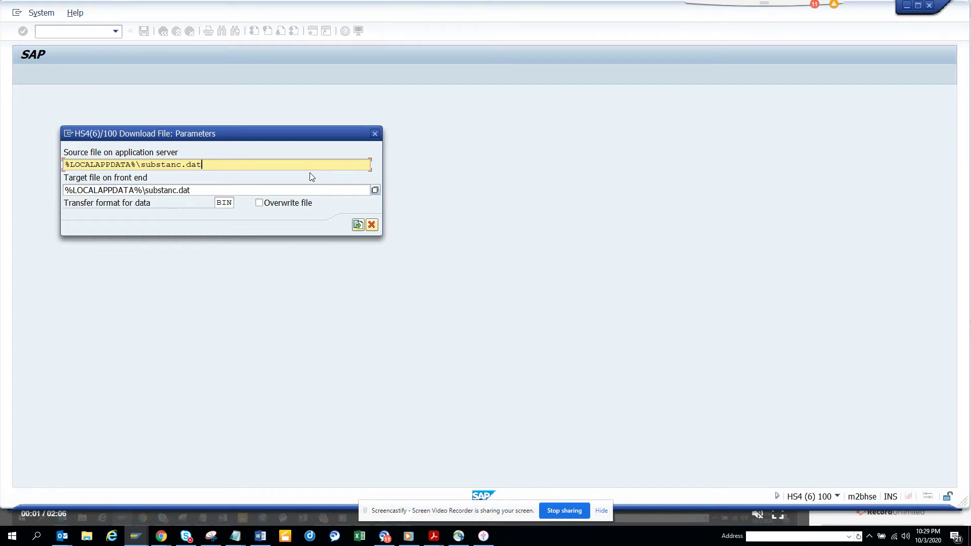
{"action": "left_click", "coordinate": [375, 134]}
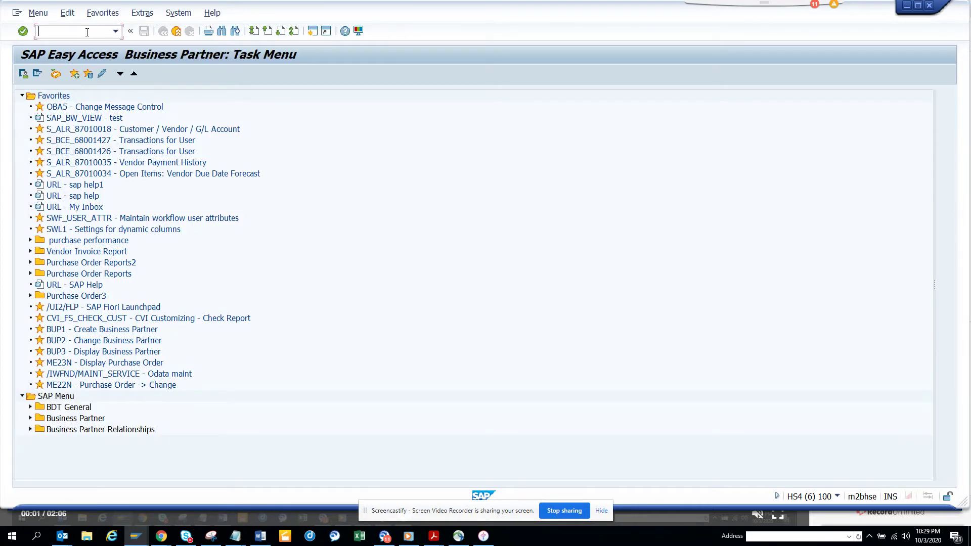
{"action": "type", "text": "cg3z"}
Start CG3Z, then view file 000001311200001.HS4 in the AL11 data directory
{"action": "key", "text": "Return"}
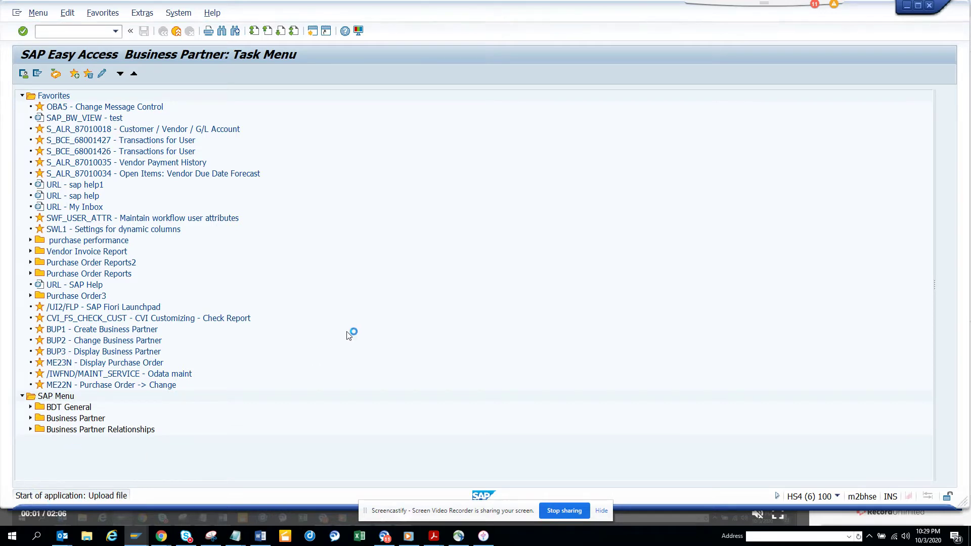
{"action": "key", "text": "alt+Tab"}
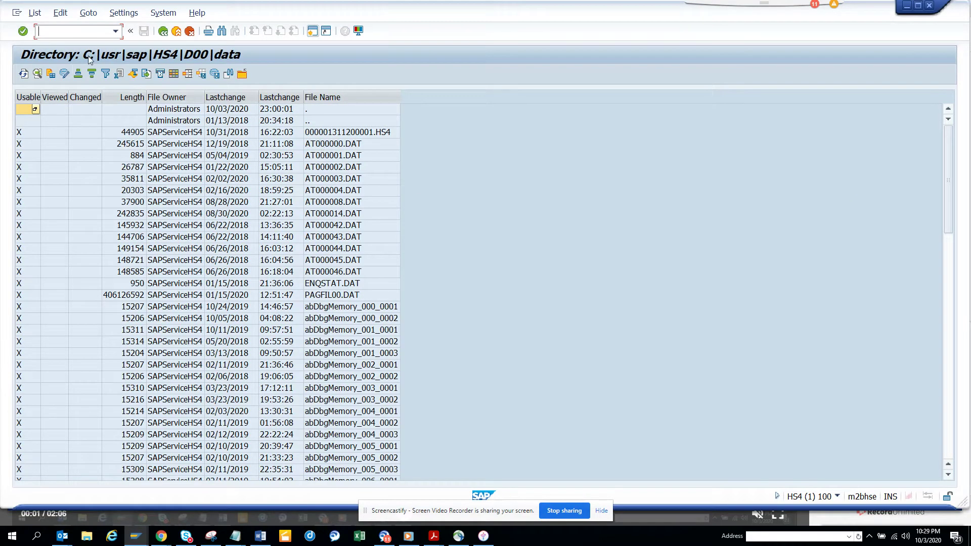
{"action": "left_click", "coordinate": [177, 110]}
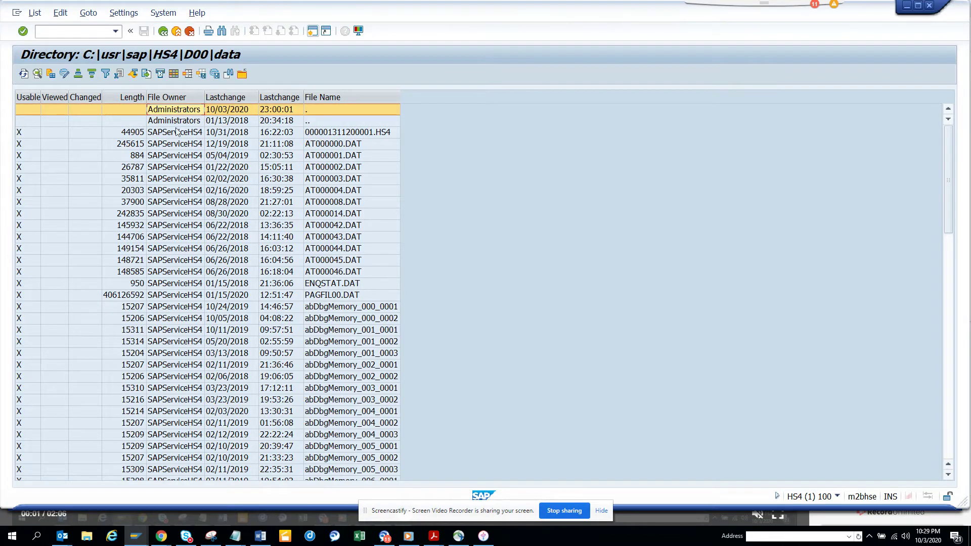
{"action": "double_click", "coordinate": [222, 133]}
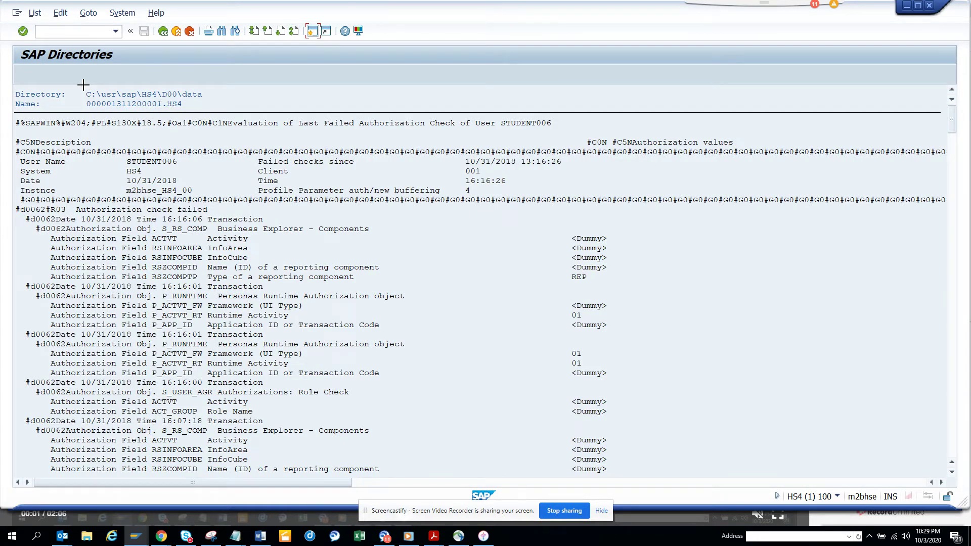
Copy the path C:\usr\sap\HS4\D00\data and return to the Upload File parameters
{"action": "left_click_drag", "start_coordinate": [86, 94], "coordinate": [212, 95]}
{"action": "key", "text": "ctrl+c"}
{"action": "key", "text": "alt+Tab"}
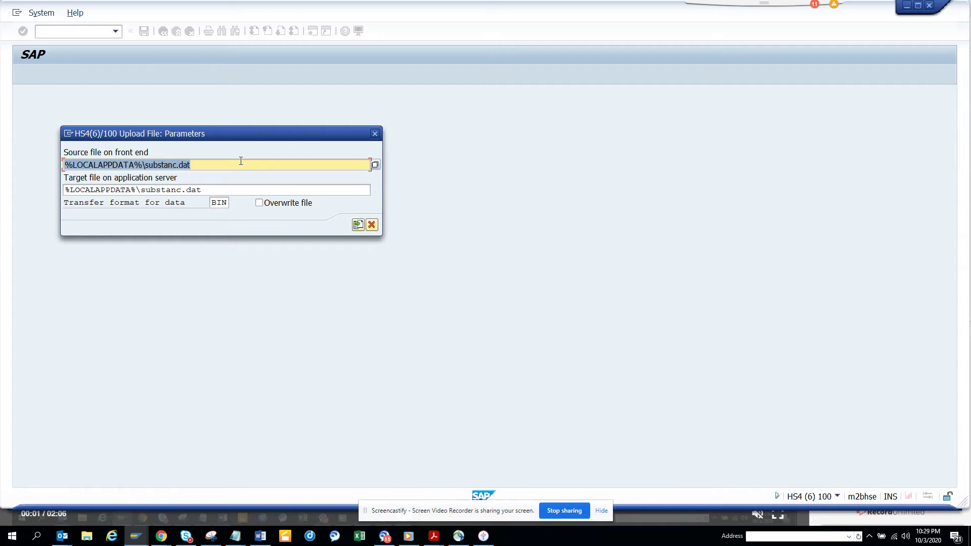
Replace the upload target with the pasted C:\usr\sap\HS4\D00\data path and browse for the source file
{"action": "left_click_drag", "start_coordinate": [256, 188], "coordinate": [2, 187]}
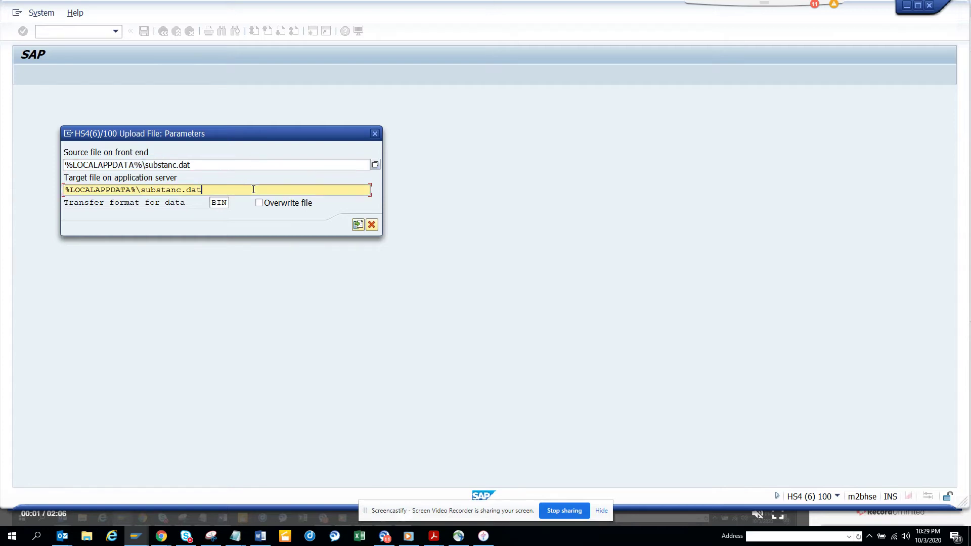
{"action": "key", "text": "ctrl+v"}
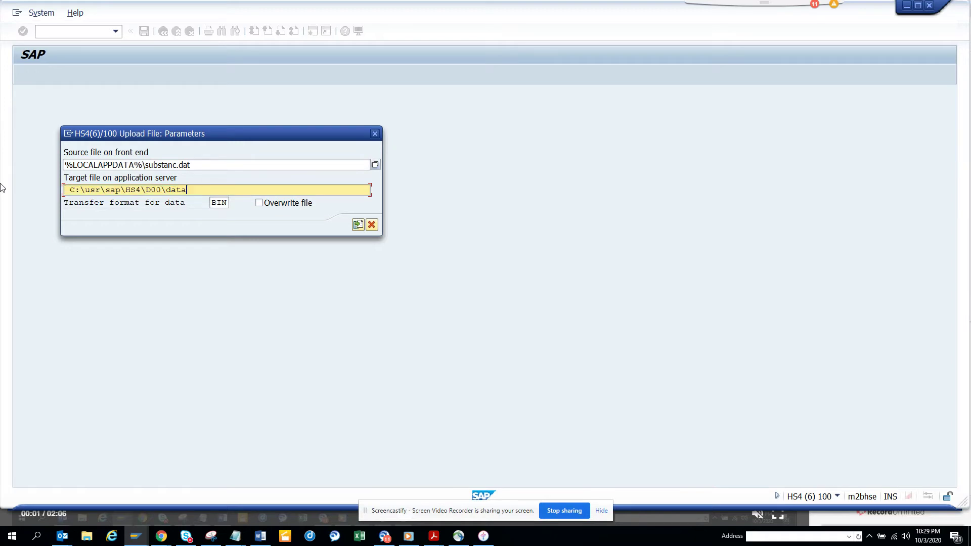
{"action": "left_click", "coordinate": [211, 165]}
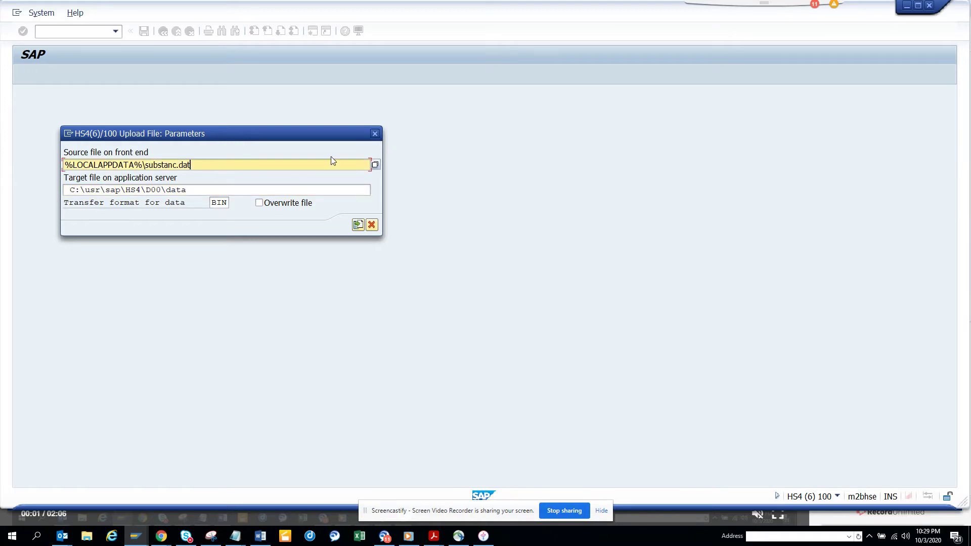
{"action": "left_click", "coordinate": [376, 164]}
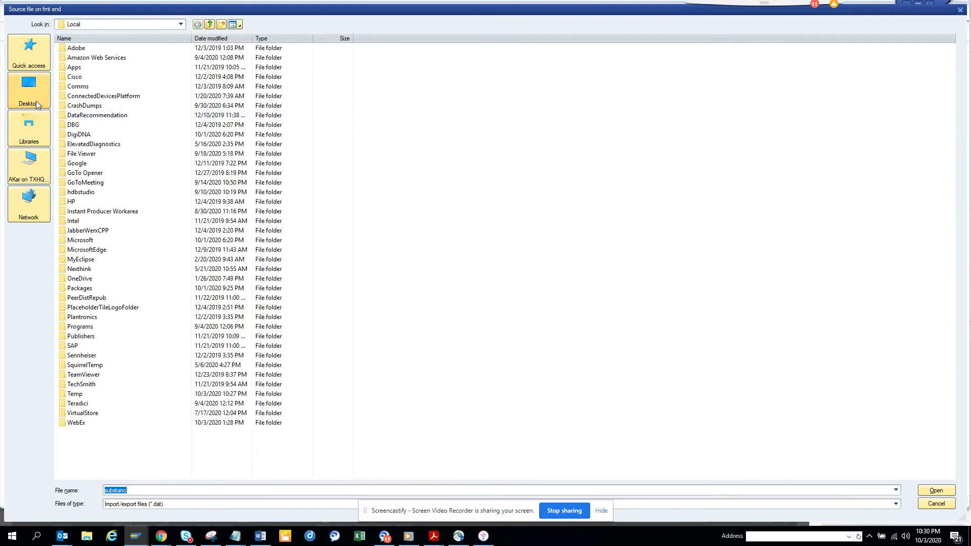
Choose testal11.txt from the Desktop as the source file, with All files (*.*) shown
{"action": "left_click", "coordinate": [38, 98]}
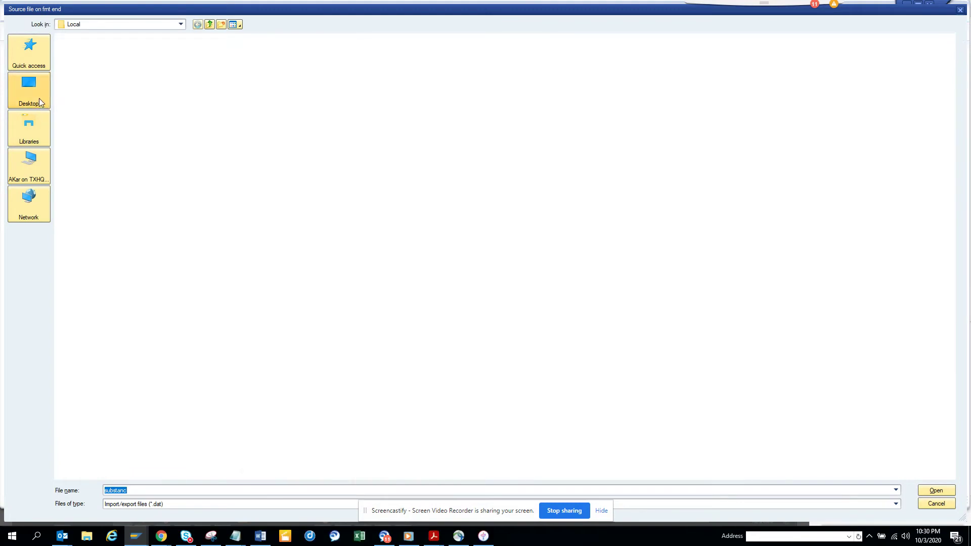
{"action": "left_click", "coordinate": [112, 28]}
{"action": "key", "text": "t"}
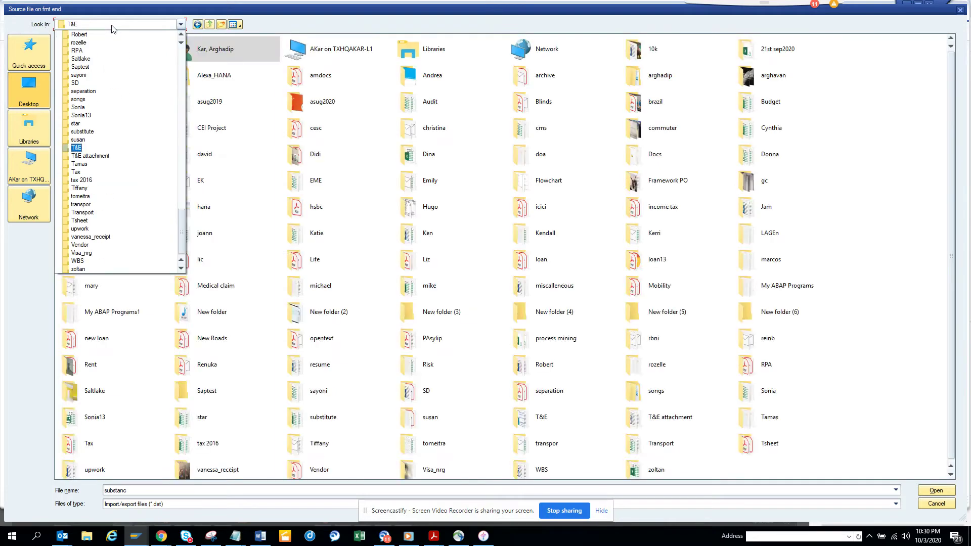
{"action": "key", "text": "Return"}
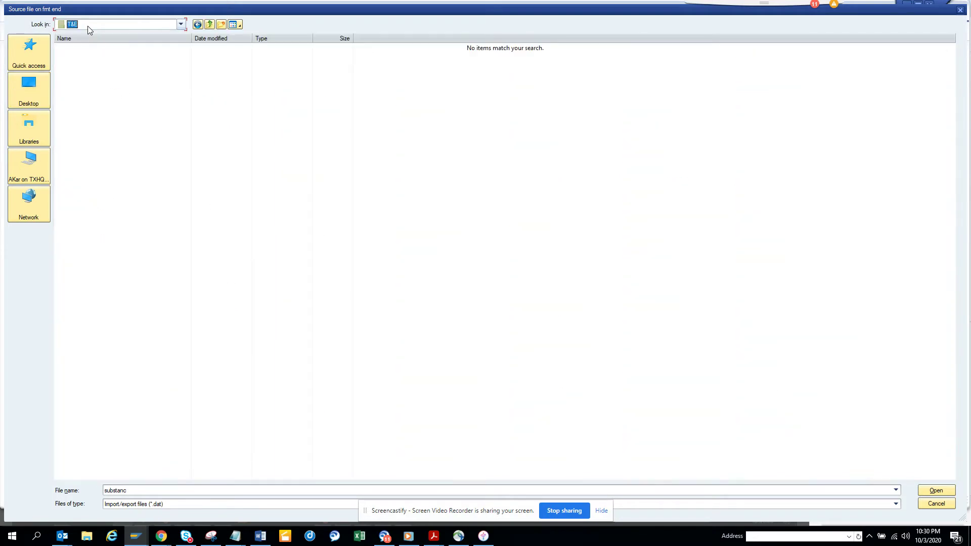
{"action": "key", "text": "s"}
{"action": "left_click", "coordinate": [36, 90]}
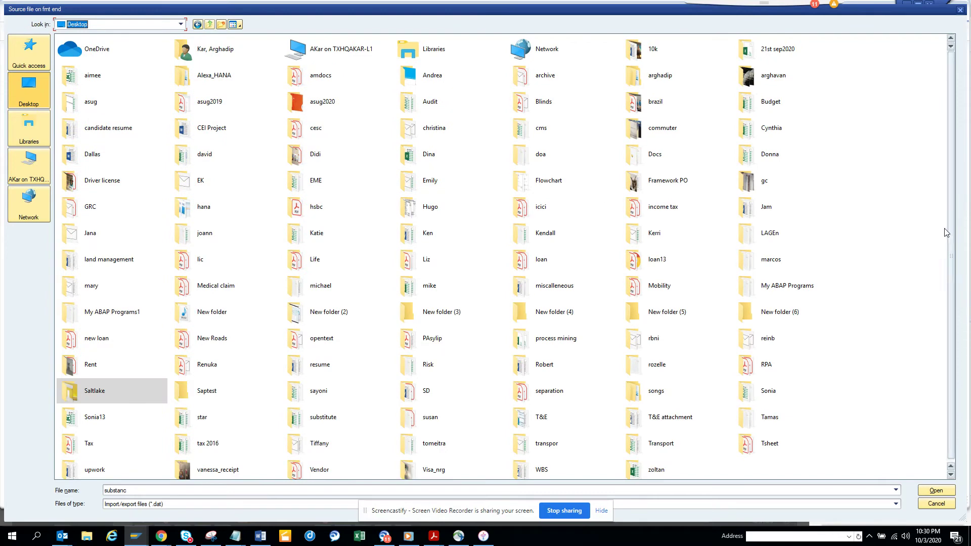
{"action": "left_click_drag", "start_coordinate": [951, 234], "coordinate": [955, 257]}
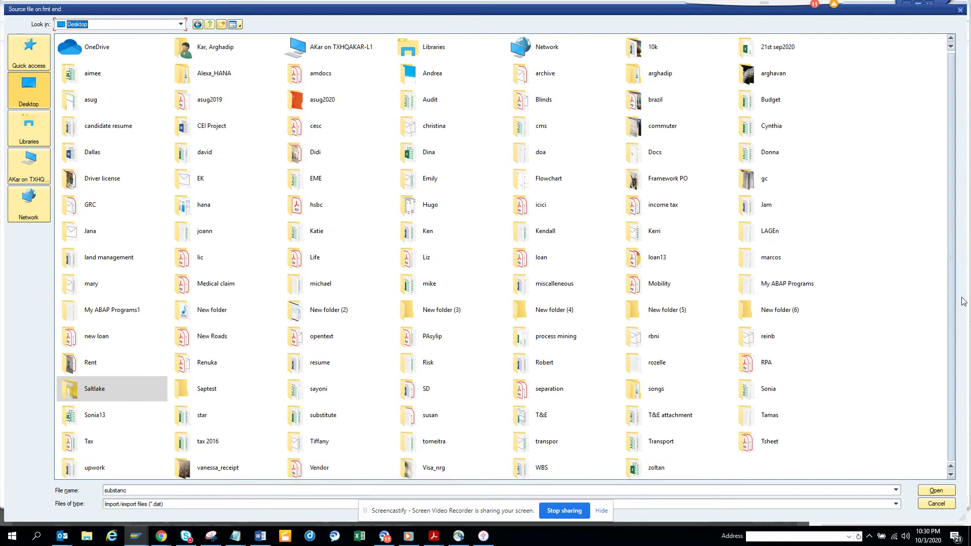
{"action": "left_click", "coordinate": [895, 503]}
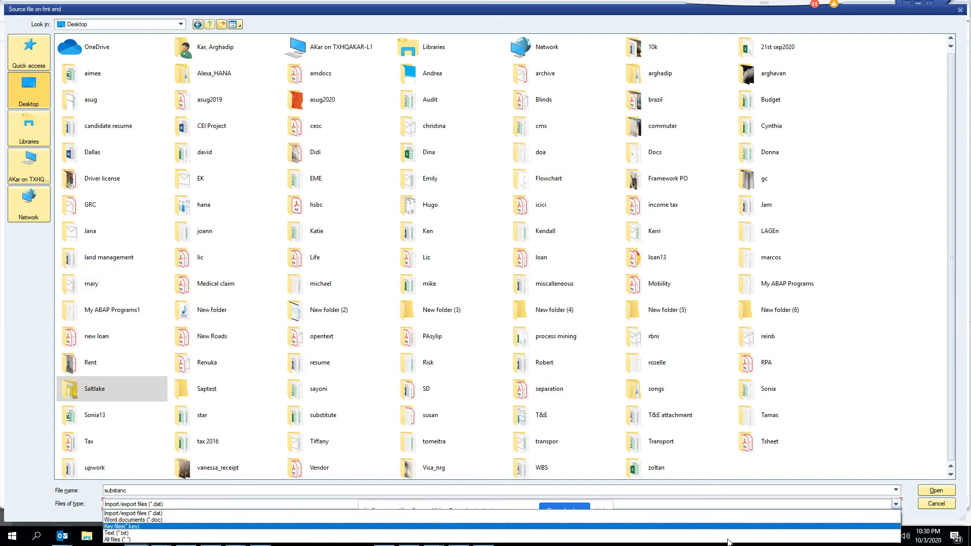
{"action": "left_click", "coordinate": [707, 540]}
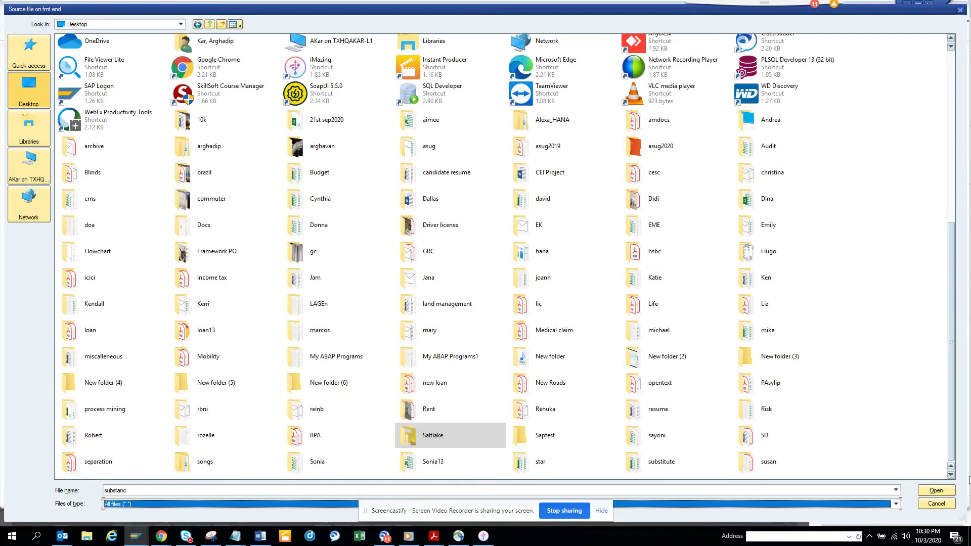
{"action": "scroll", "coordinate": [963, 478], "scroll_direction": "down", "scroll_amount": 5}
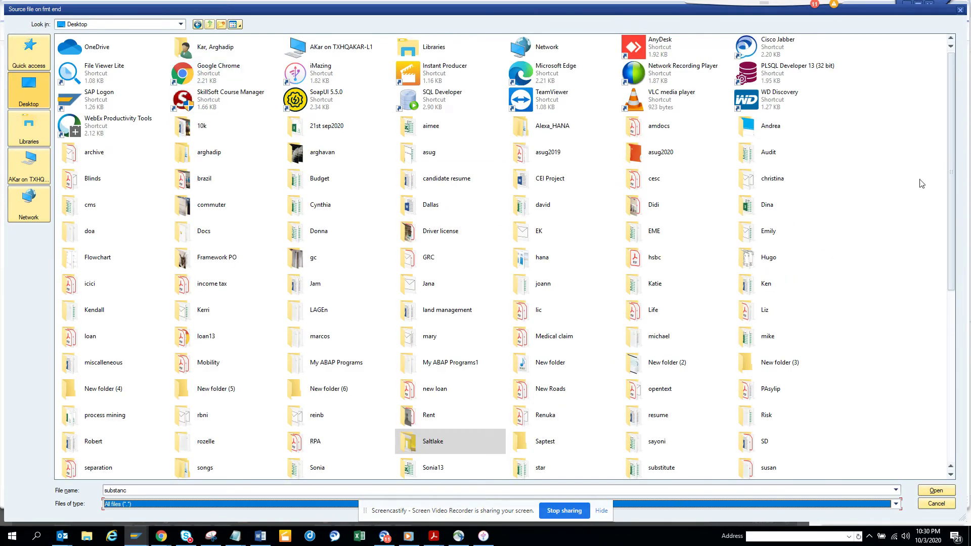
{"action": "scroll", "coordinate": [948, 303], "scroll_direction": "down", "scroll_amount": 3}
{"action": "scroll", "coordinate": [959, 395], "scroll_direction": "down", "scroll_amount": 1}
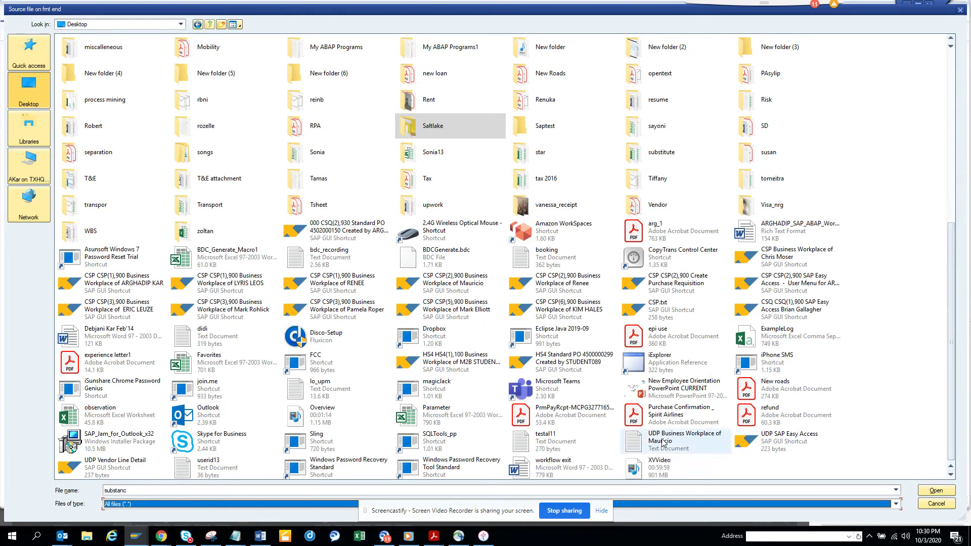
{"action": "double_click", "coordinate": [582, 441]}
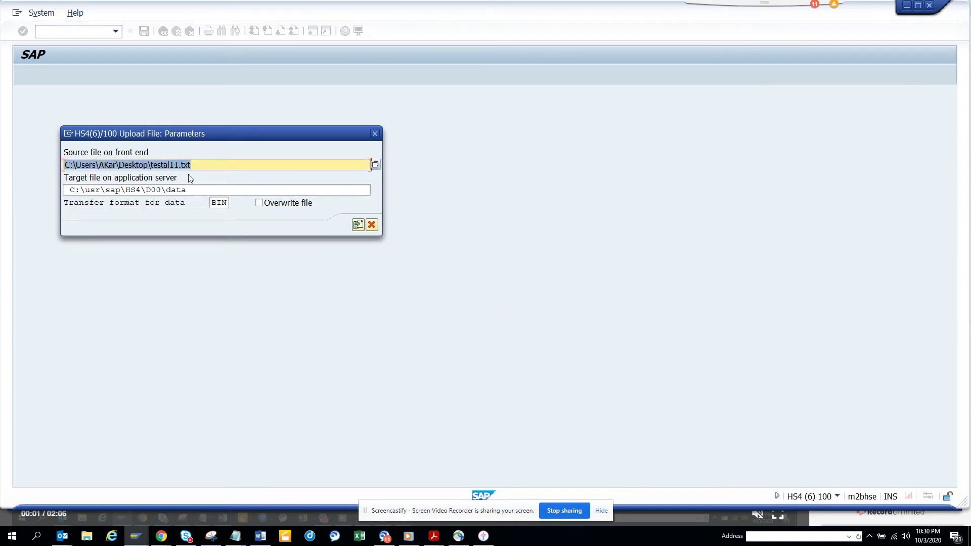
Append \testal11 to the target path and attempt the upload, which fails
{"action": "left_click", "coordinate": [208, 189]}
{"action": "type", "text": "\\t"}
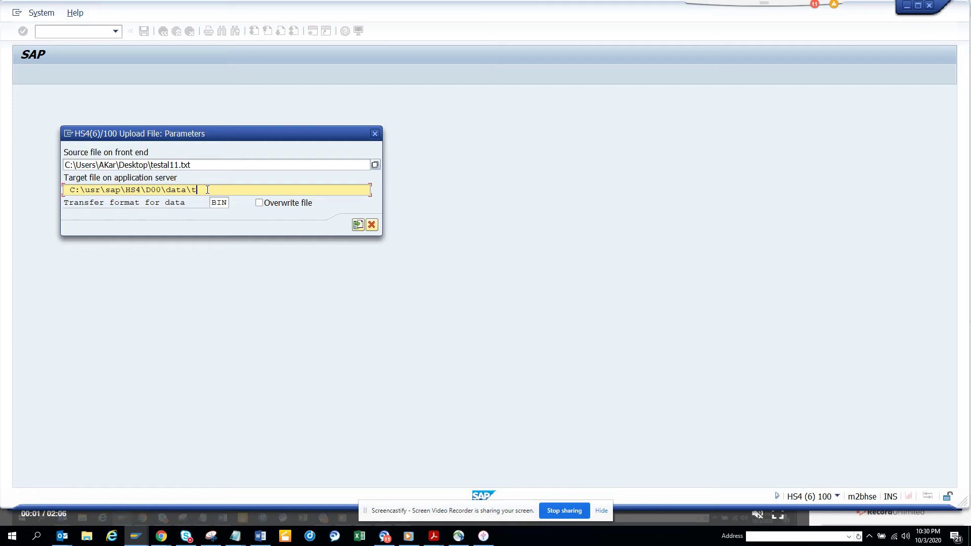
{"action": "type", "text": "est"}
{"action": "type", "text": "tal11"}
{"action": "left_click", "coordinate": [360, 224]}
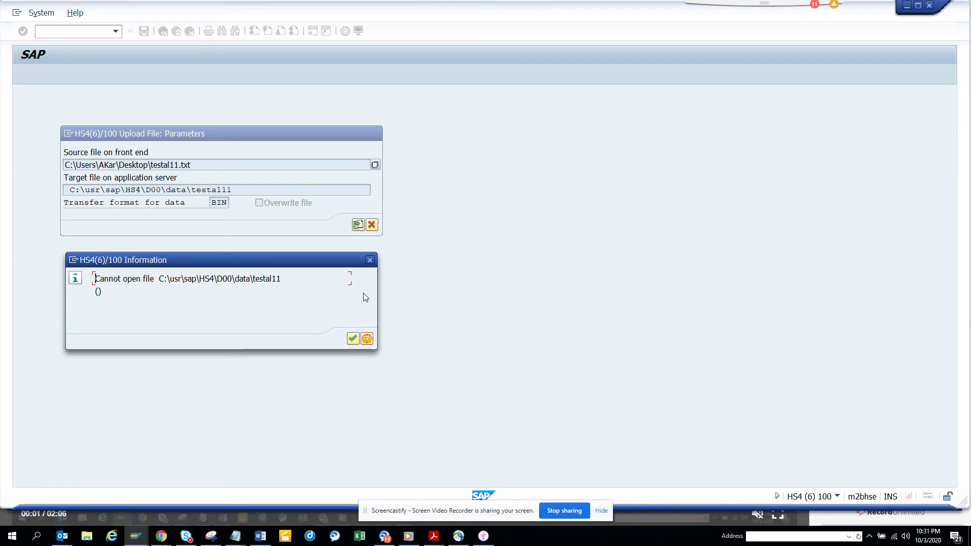
Dismiss the error, remove the target path's leading space, re-upload, and return to AL11
{"action": "left_click", "coordinate": [353, 338]}
{"action": "left_click", "coordinate": [73, 190]}
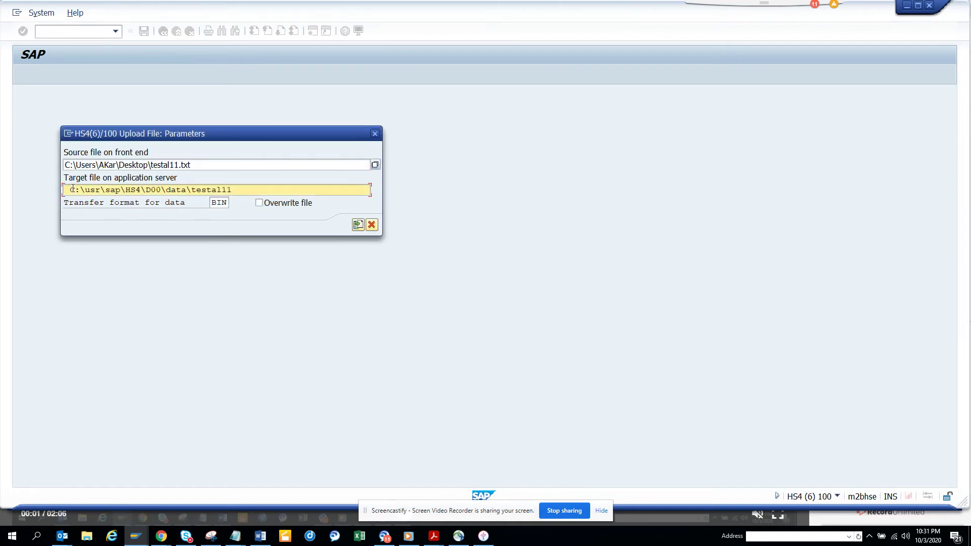
{"action": "key", "text": "Delete"}
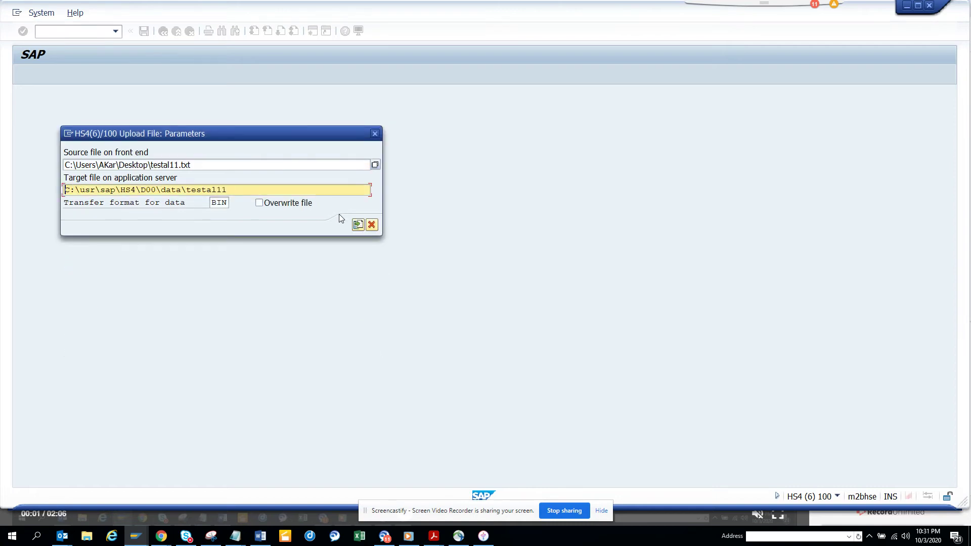
{"action": "left_click", "coordinate": [357, 225]}
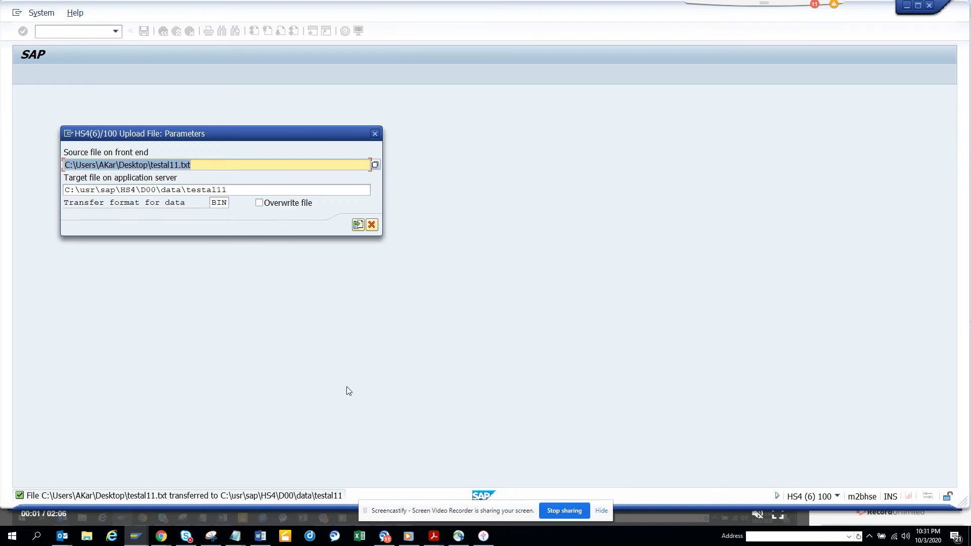
{"action": "key", "text": "alt+Tab"}
{"action": "left_click", "coordinate": [171, 73]}
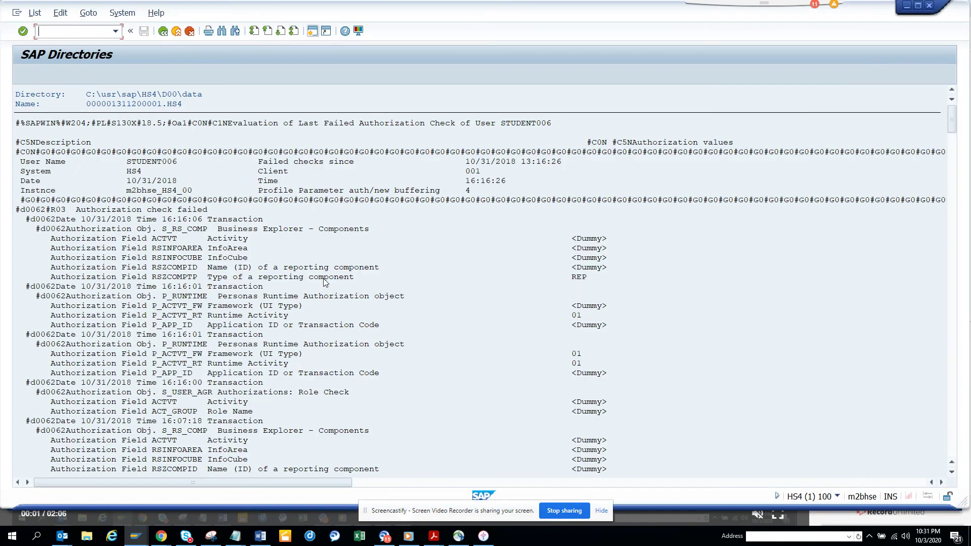
Go back to the refreshed data directory list and open testal11 to view its SQL statement
{"action": "left_click", "coordinate": [164, 30]}
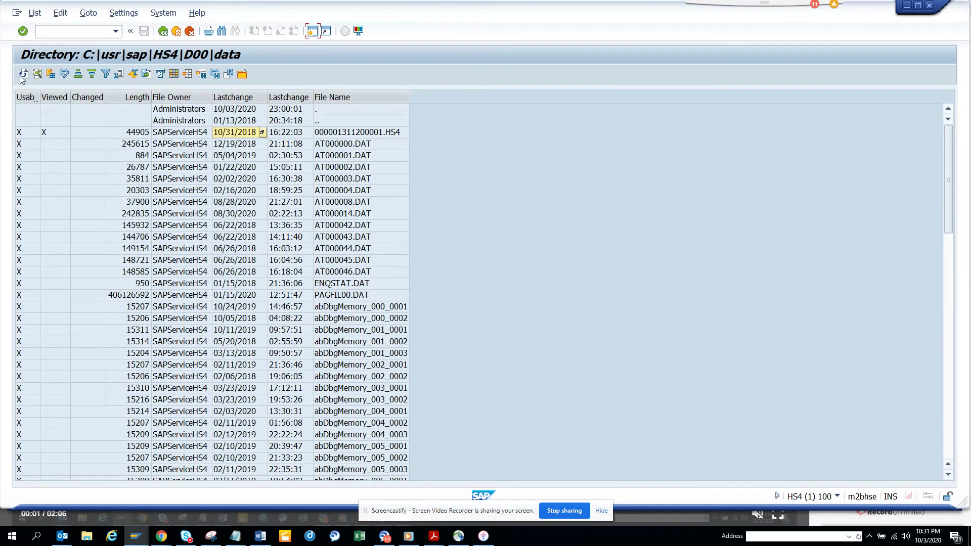
{"action": "left_click", "coordinate": [23, 74]}
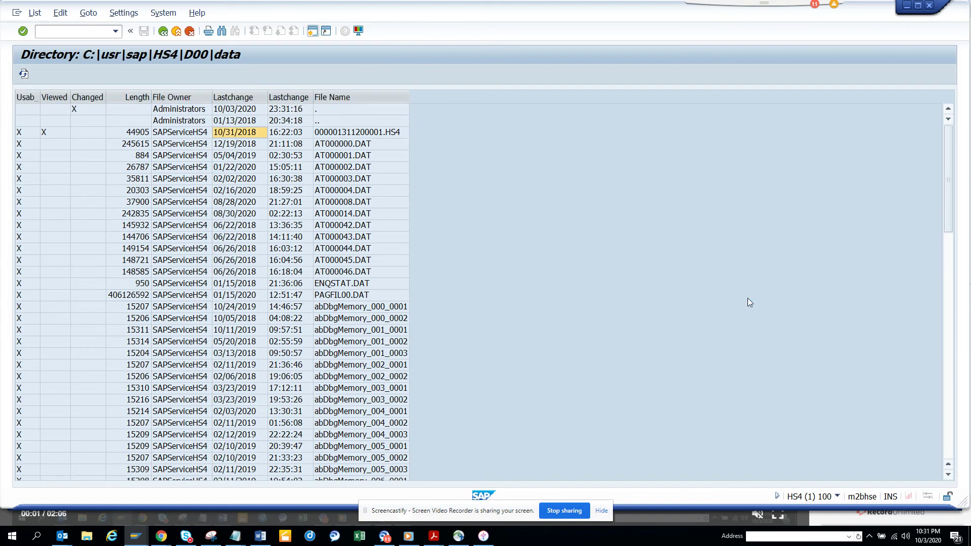
{"action": "left_click_drag", "start_coordinate": [948, 197], "coordinate": [957, 452]}
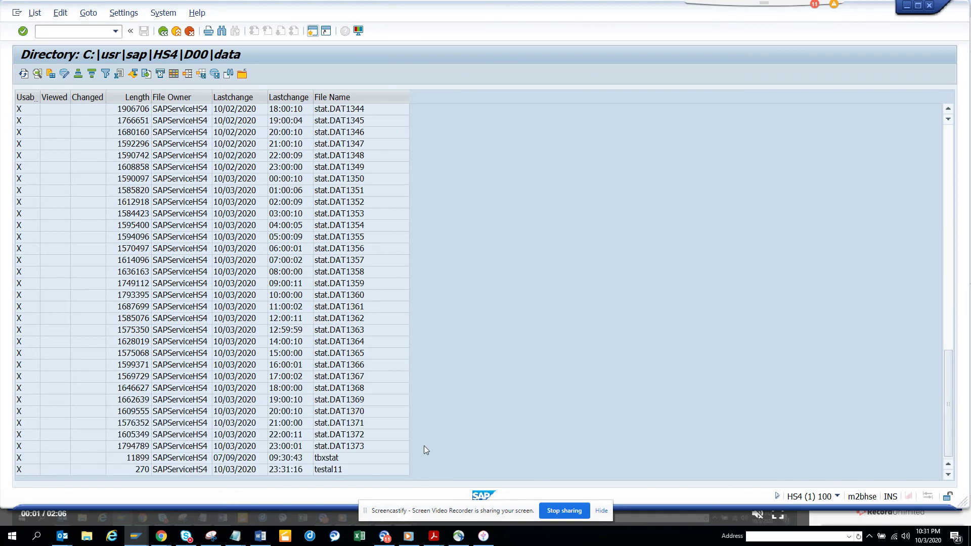
{"action": "left_click", "coordinate": [333, 470]}
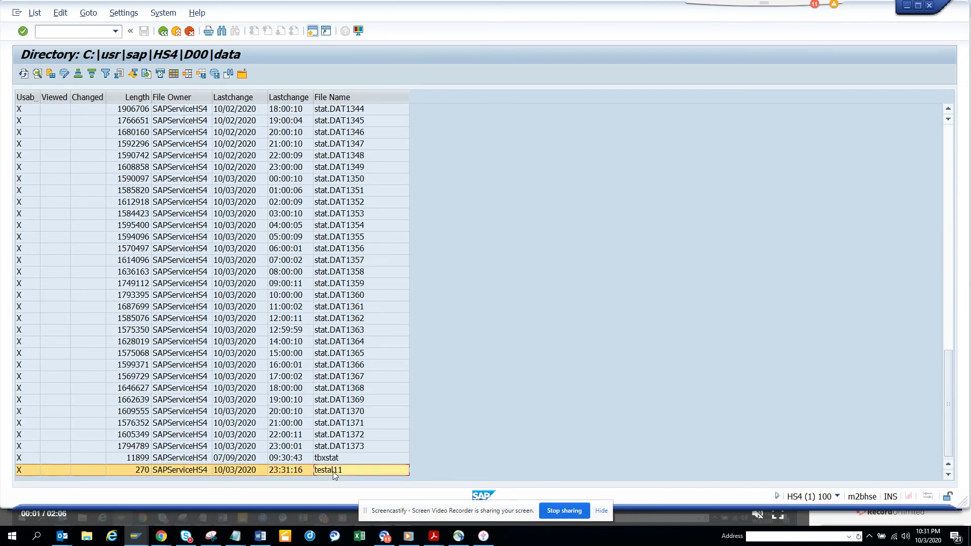
{"action": "double_click", "coordinate": [333, 471]}
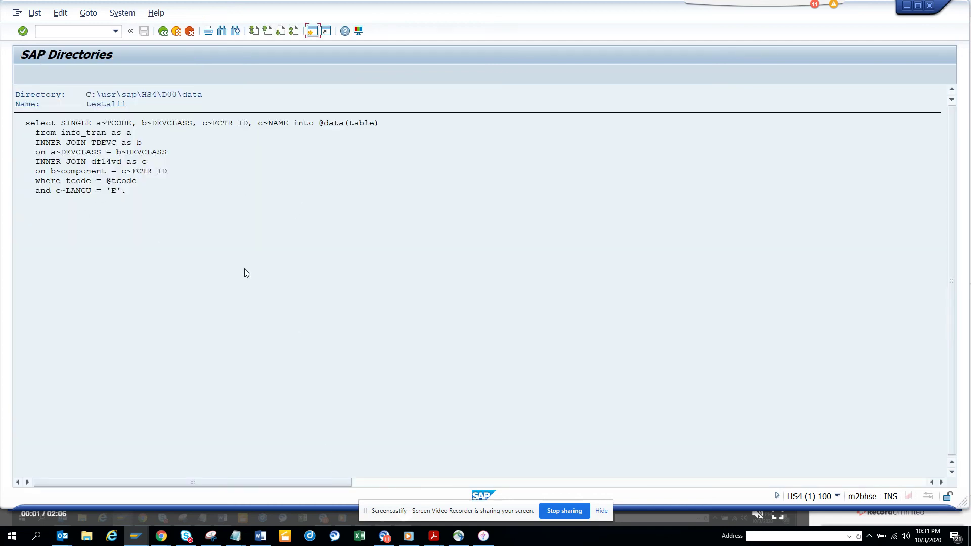